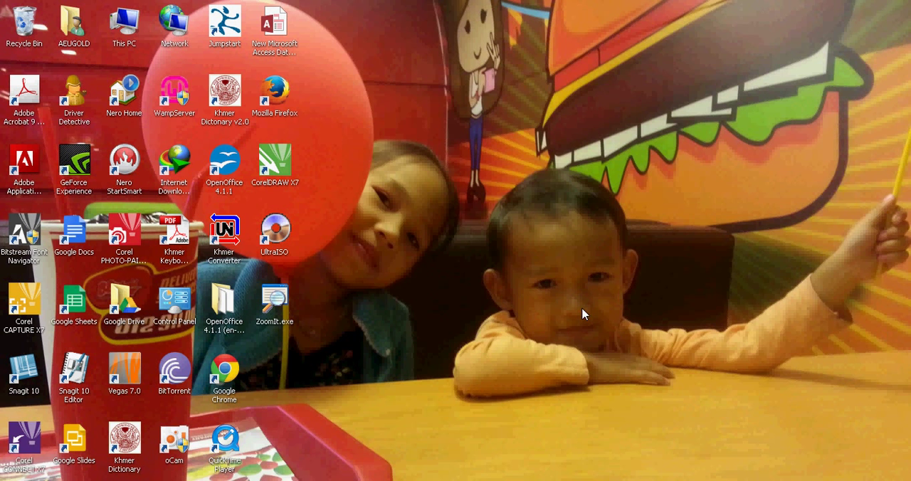
# Launch WampServer from its desktop shortcut and reveal the hidden tray icons.
pyautogui.click(175, 91)
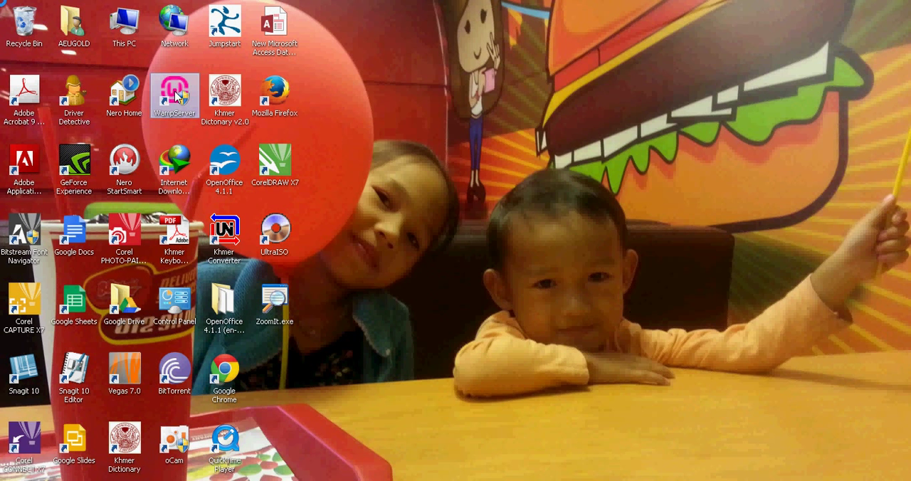
pyautogui.click(507, 266)
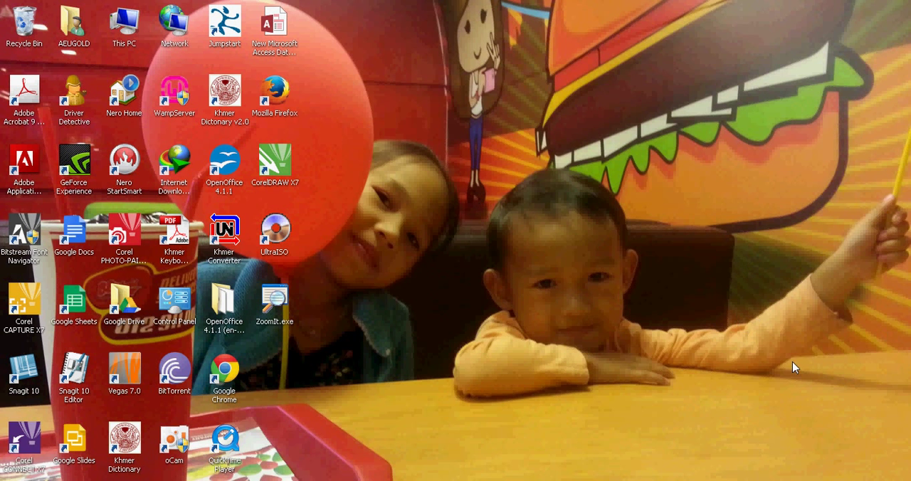
pyautogui.click(754, 480)
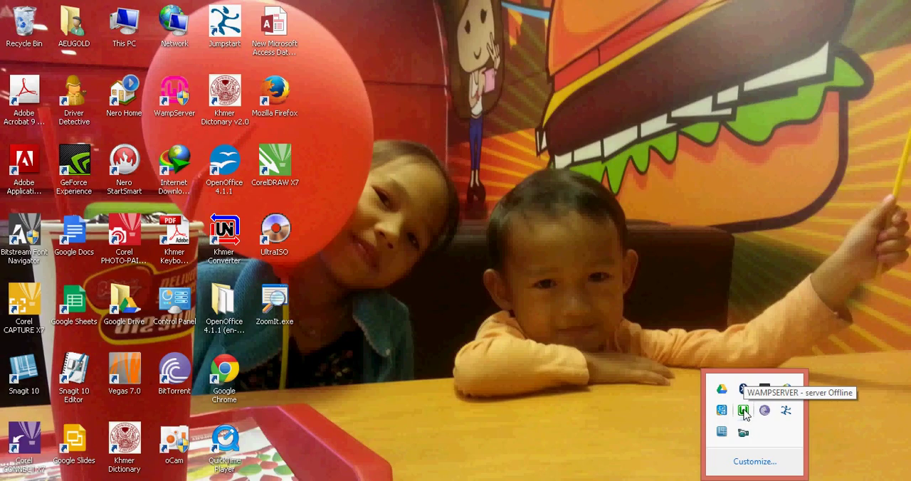
# Restart all WampServer services, then reopen the tray menu to Apache's Service options.
pyautogui.click(744, 413)
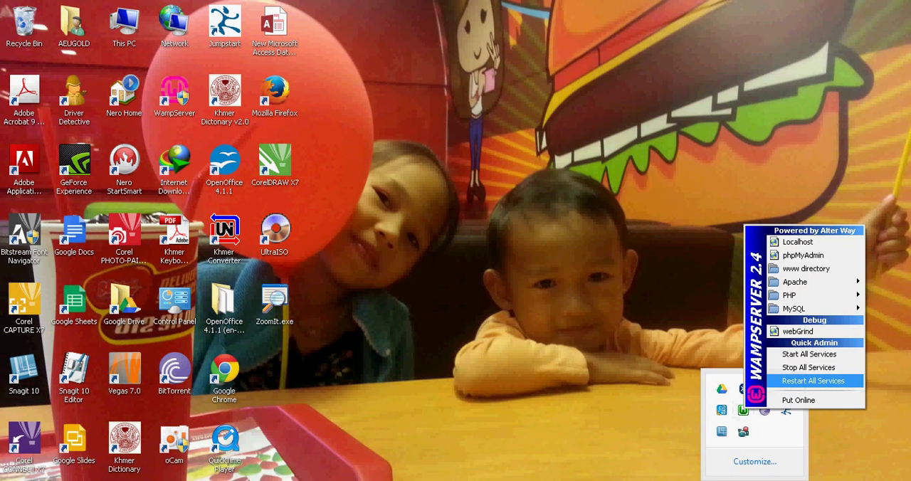
pyautogui.click(793, 380)
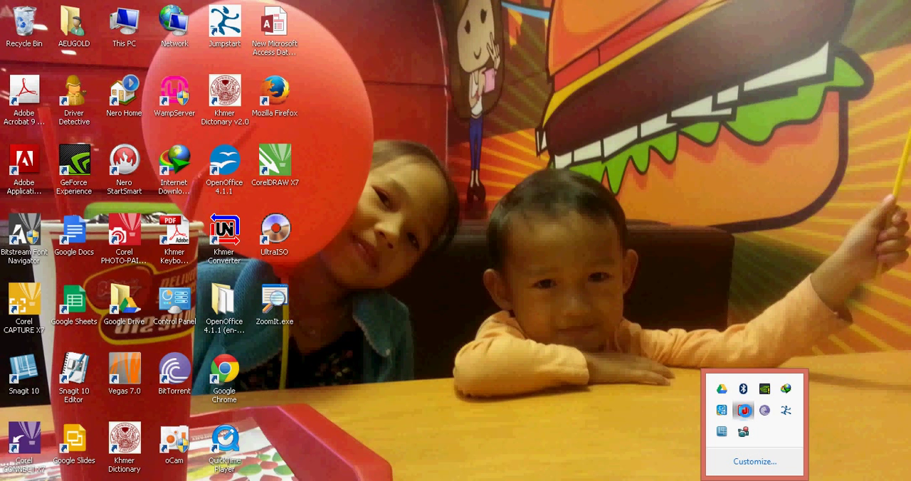
pyautogui.click(743, 410)
pyautogui.click(677, 284)
pyautogui.click(756, 477)
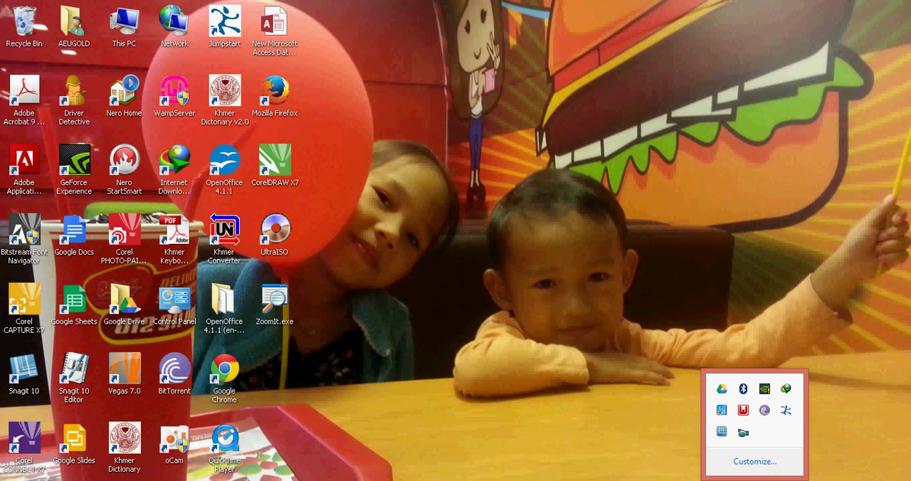
pyautogui.click(744, 413)
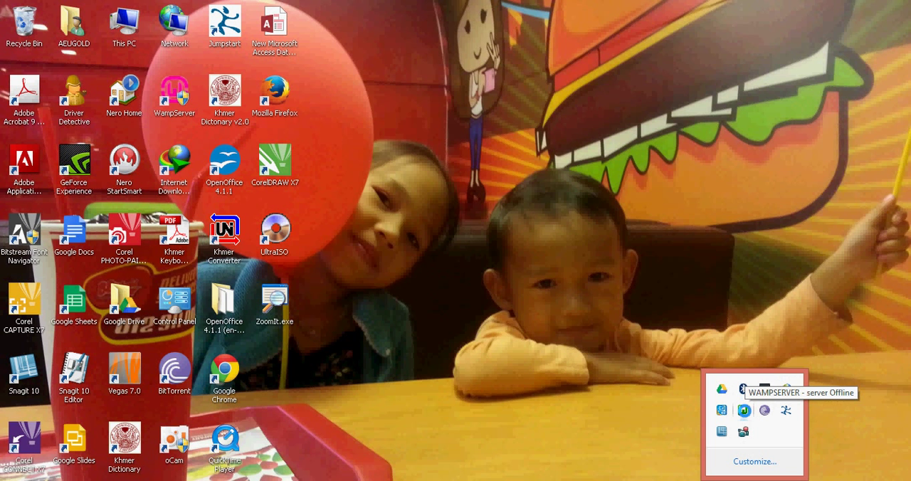
pyautogui.click(743, 412)
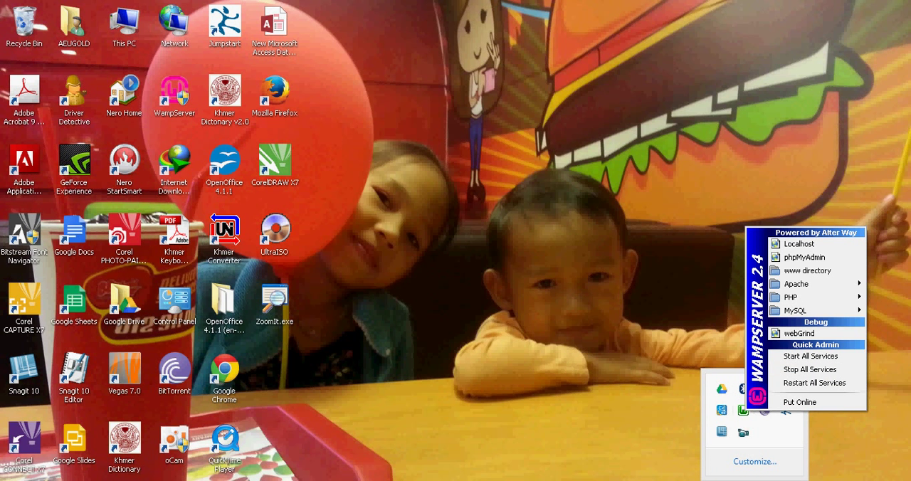
pyautogui.moveTo(796, 283)
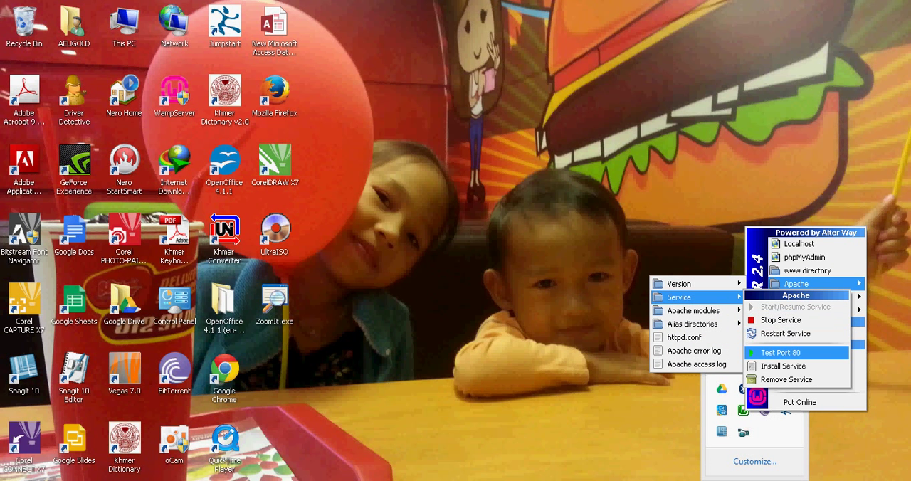
# Run Test Port 80 and move the report window up to read it.
pyautogui.click(780, 352)
pyautogui.moveTo(313, 128)
pyautogui.mouseDown()
pyautogui.moveTo(484, 96)
pyautogui.moveTo(481, 87)
pyautogui.mouseUp()
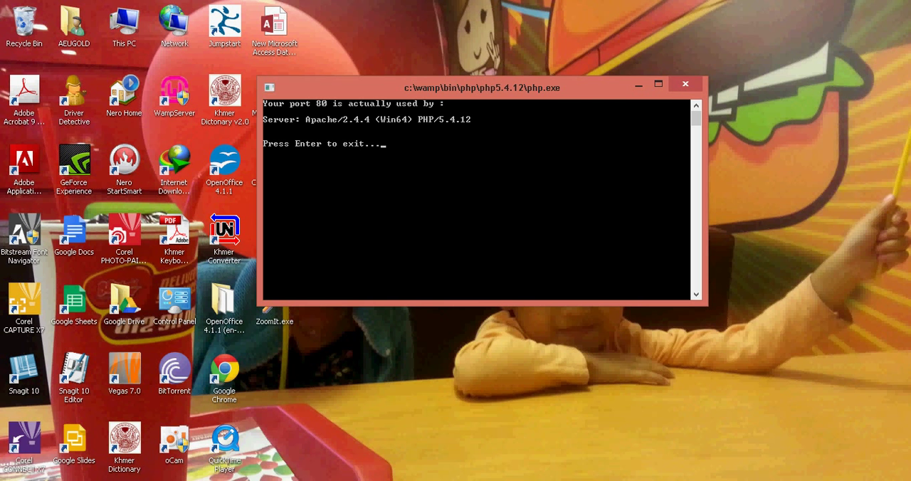
# Close the port report and reach Administrative Tools via This PC and Control Panel, selecting Services.
pyautogui.click(684, 86)
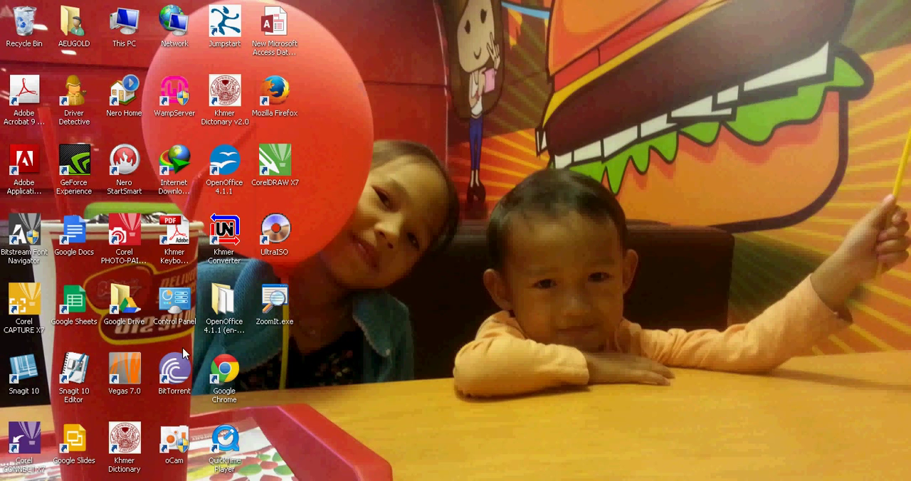
pyautogui.press('super+e')
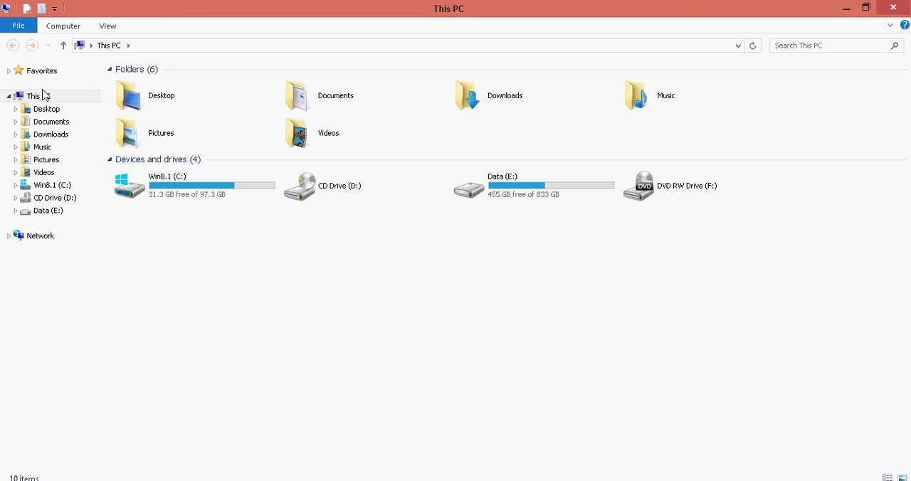
pyautogui.click(45, 100)
pyautogui.rightClick(48, 101)
pyautogui.click(67, 26)
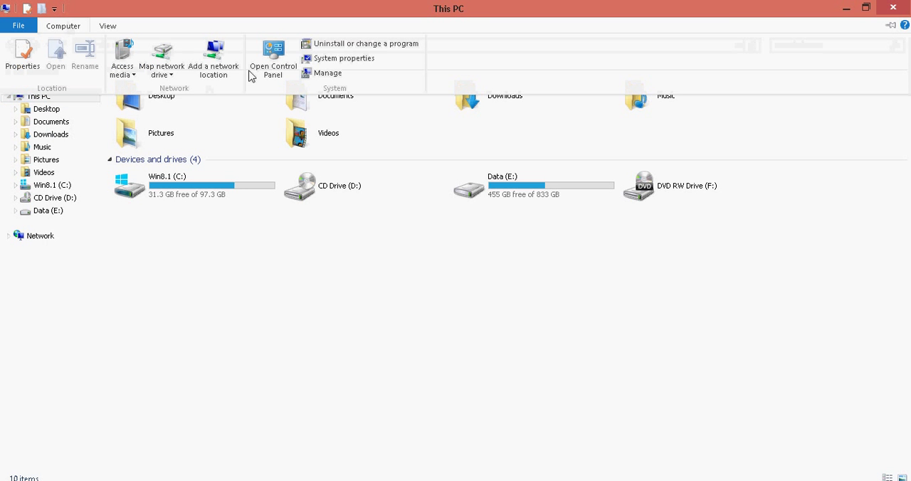
pyautogui.click(272, 64)
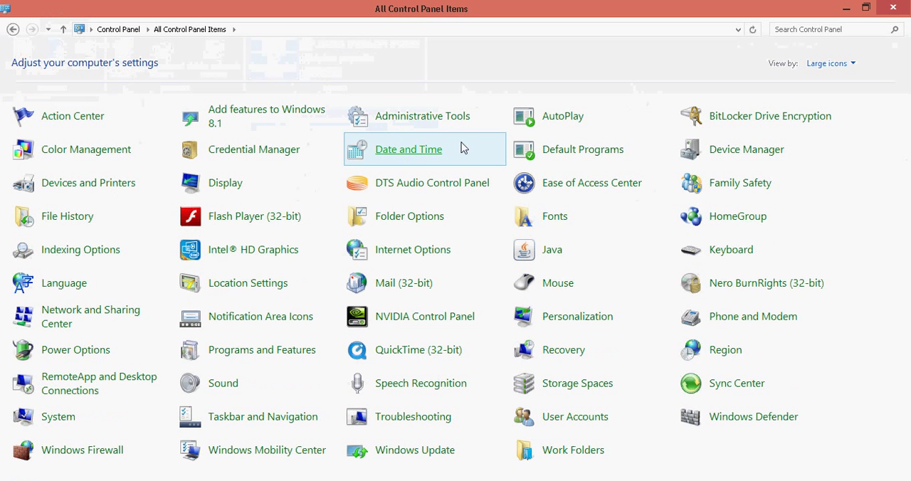
pyautogui.click(405, 116)
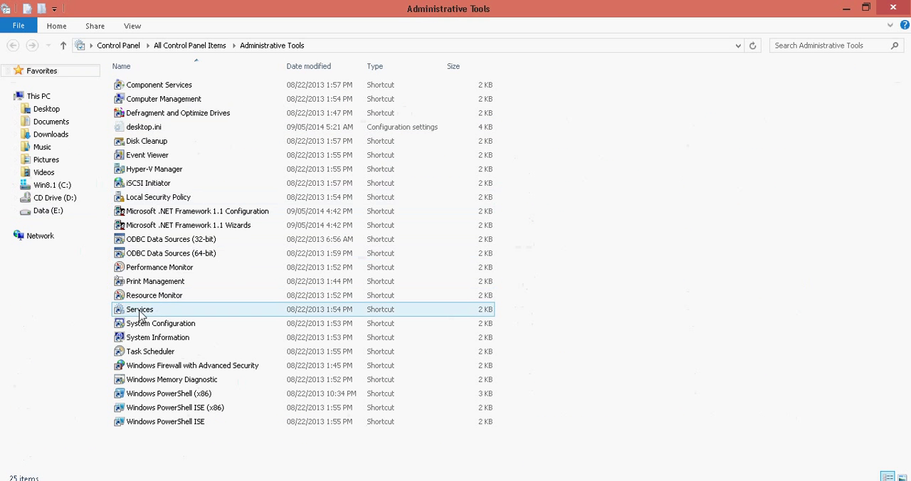
pyautogui.click(141, 313)
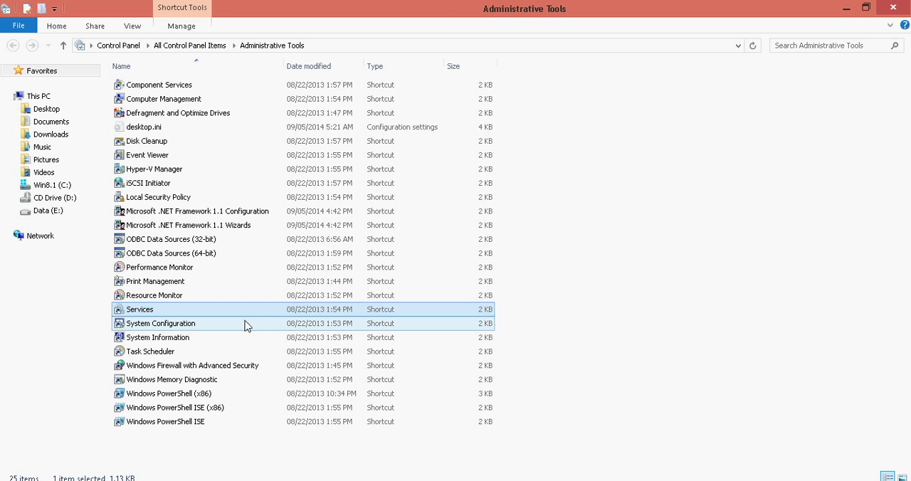
# Open the Services console and select SQL Server Reporting Services, widening the Name column.
pyautogui.doubleClick(161, 312)
pyautogui.click(269, 307)
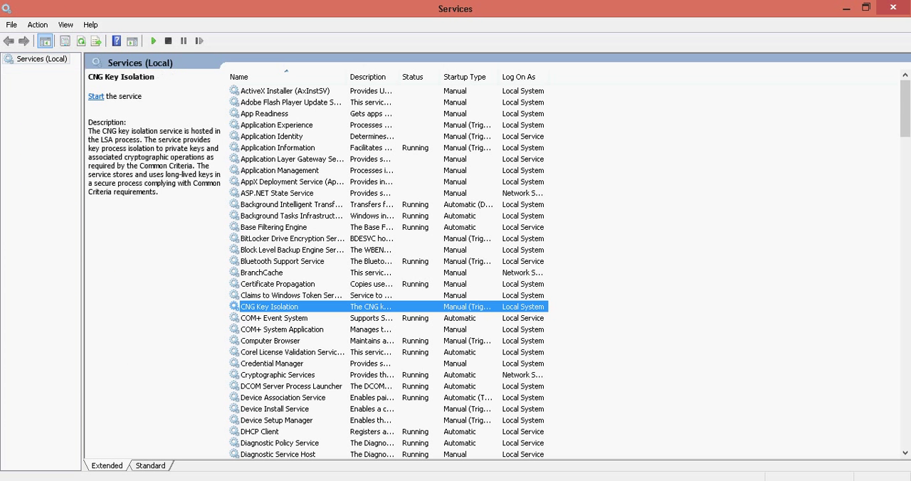
pyautogui.press('s')
pyautogui.scroll(-2, 388, 270)
pyautogui.click(313, 261)
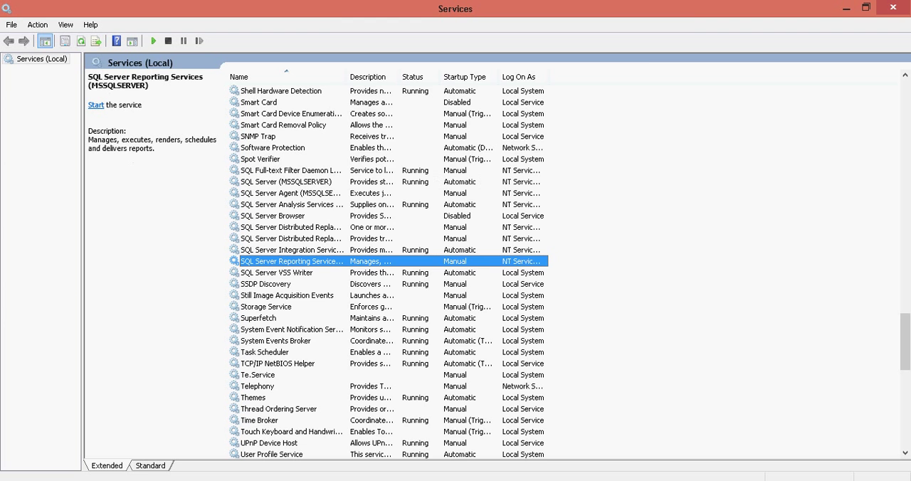
pyautogui.doubleClick(347, 76)
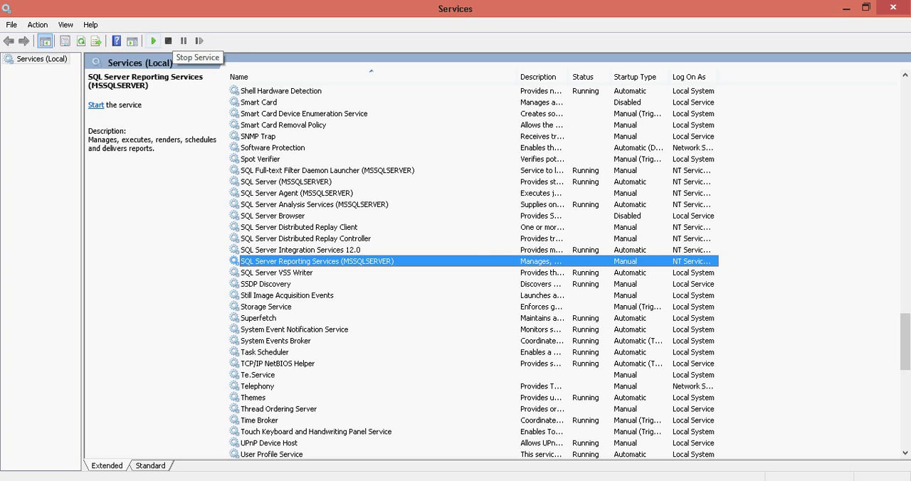
# View Reporting Services properties, leave startup type Manual, and close the dialog.
pyautogui.rightClick(283, 262)
pyautogui.click(306, 387)
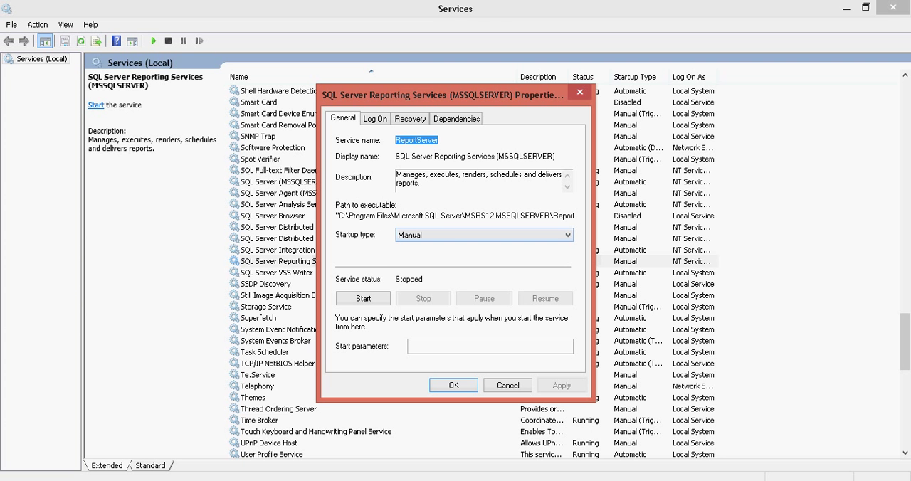
pyautogui.click(484, 235)
pyautogui.click(484, 262)
pyautogui.click(755, 478)
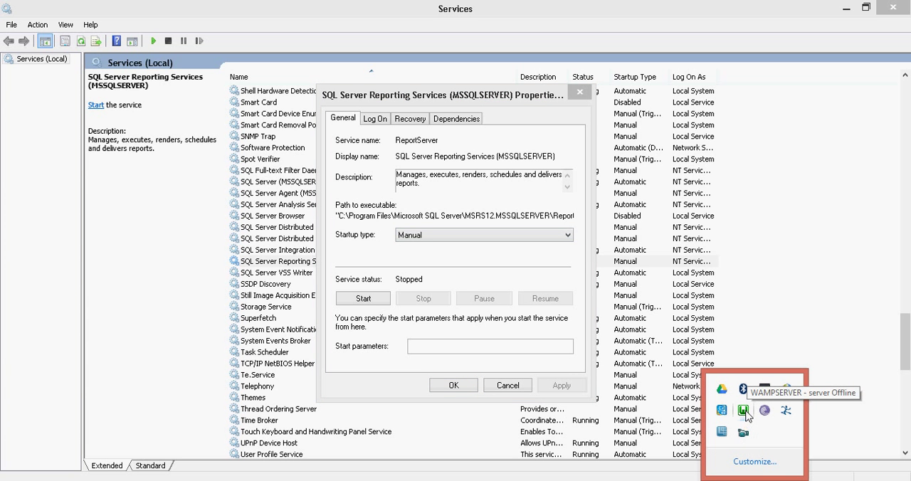
pyautogui.click(744, 411)
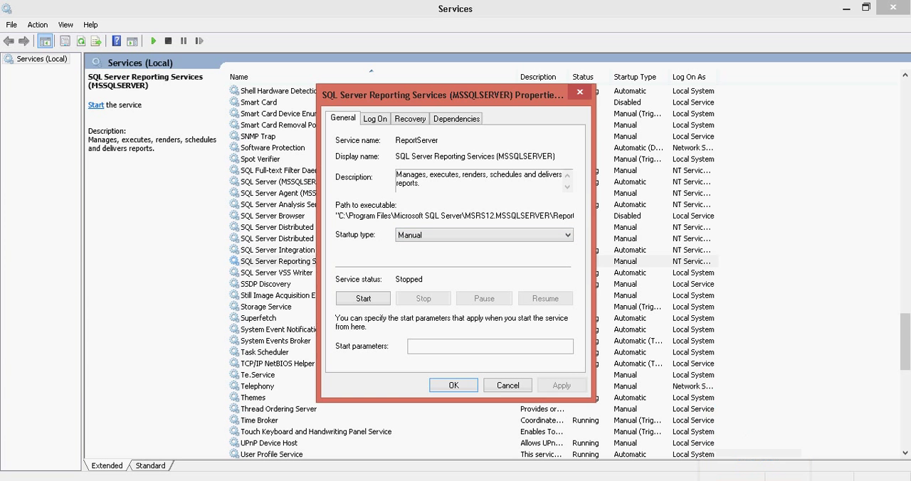
pyautogui.press('Escape')
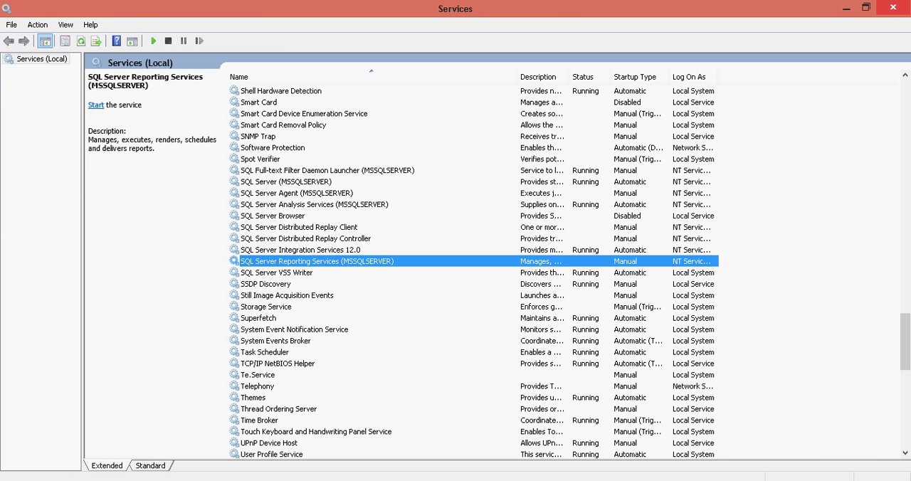
# Close the Services console and put WampServer online, reopening the tray menu to confirm.
pyautogui.hotkey('alt', 'F4')
pyautogui.click(716, 478)
pyautogui.click(744, 412)
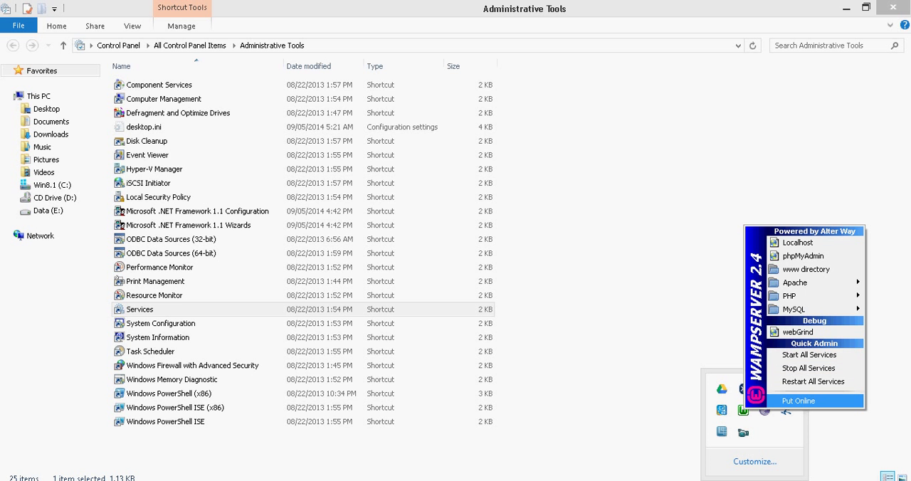
pyautogui.click(799, 401)
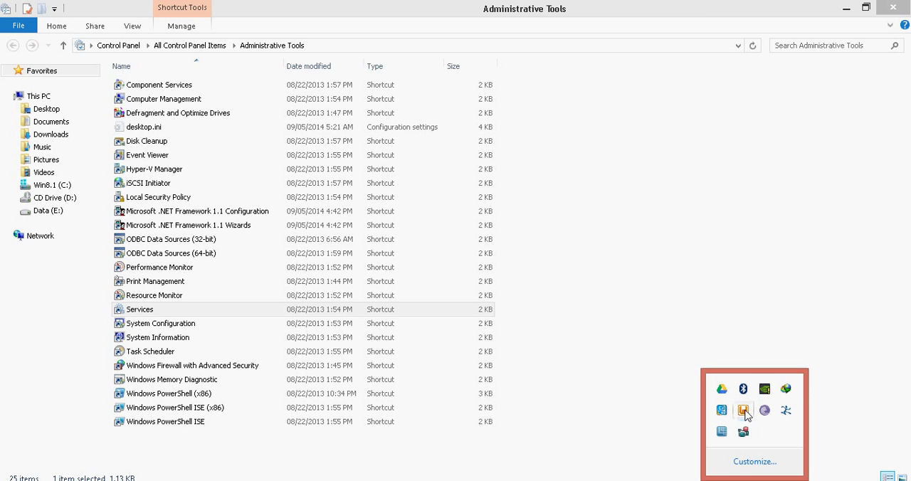
pyautogui.click(746, 415)
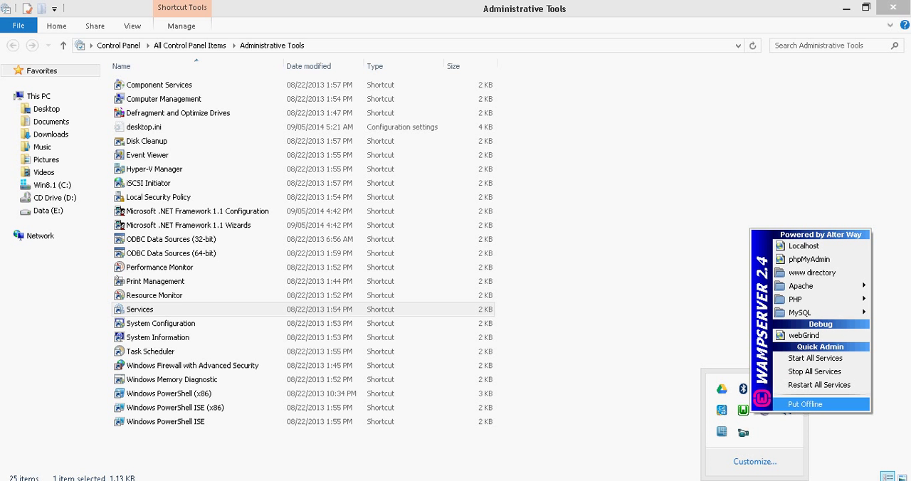
pyautogui.click(747, 411)
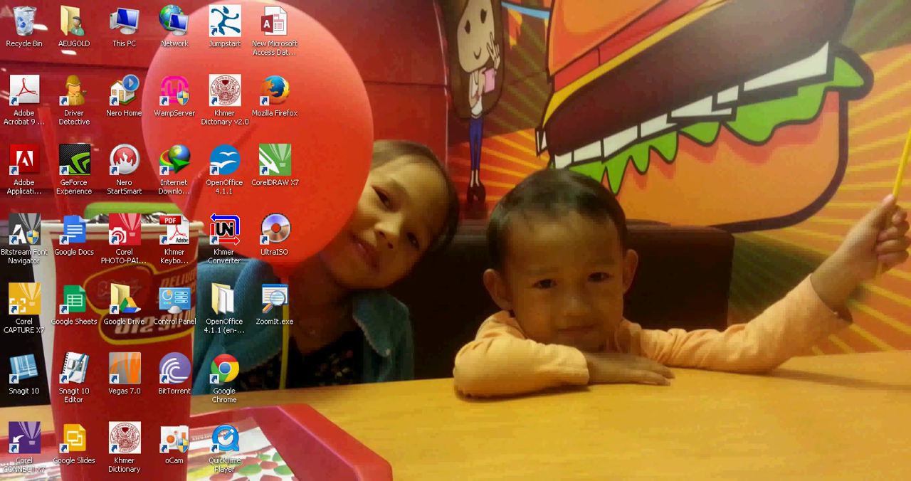
# Open the localhost homepage from the WampServer menu and reload it at localhost:80.
pyautogui.click(779, 479)
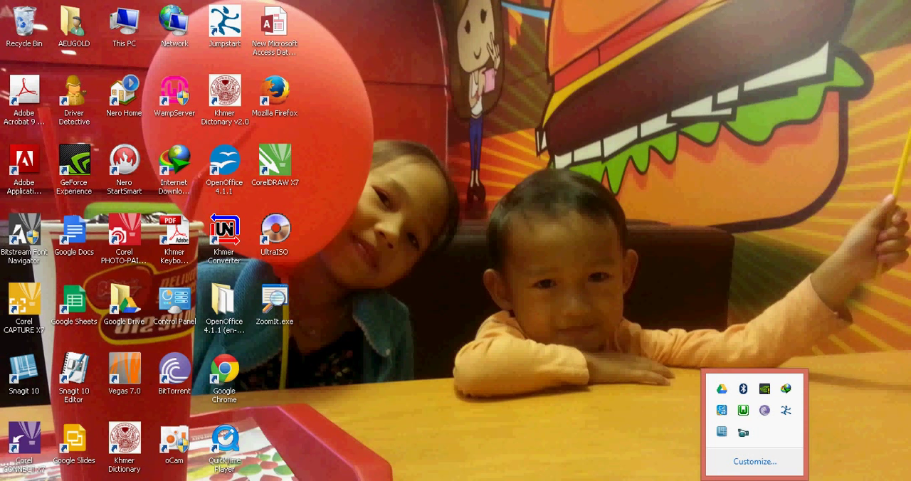
pyautogui.click(744, 412)
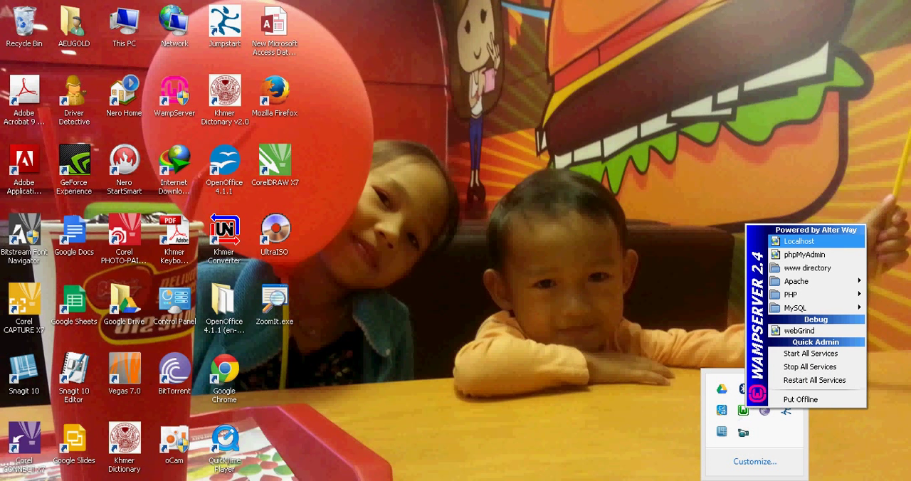
pyautogui.click(799, 242)
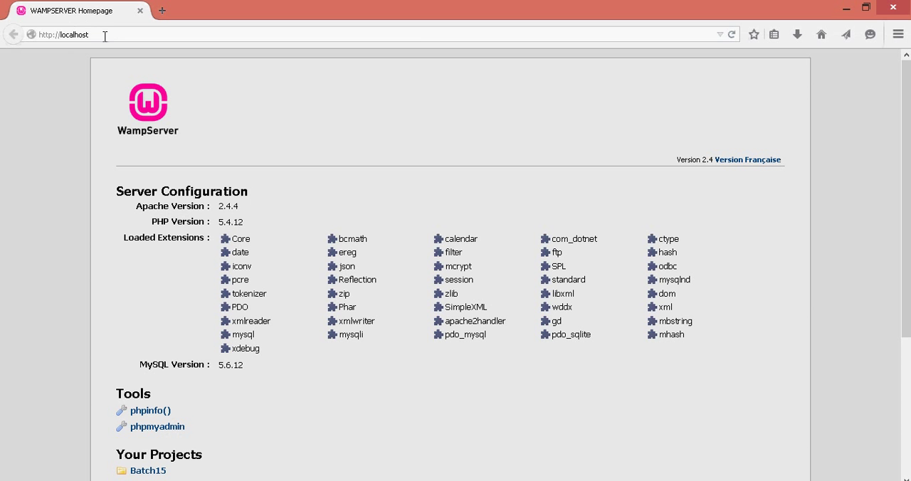
pyautogui.click(124, 34)
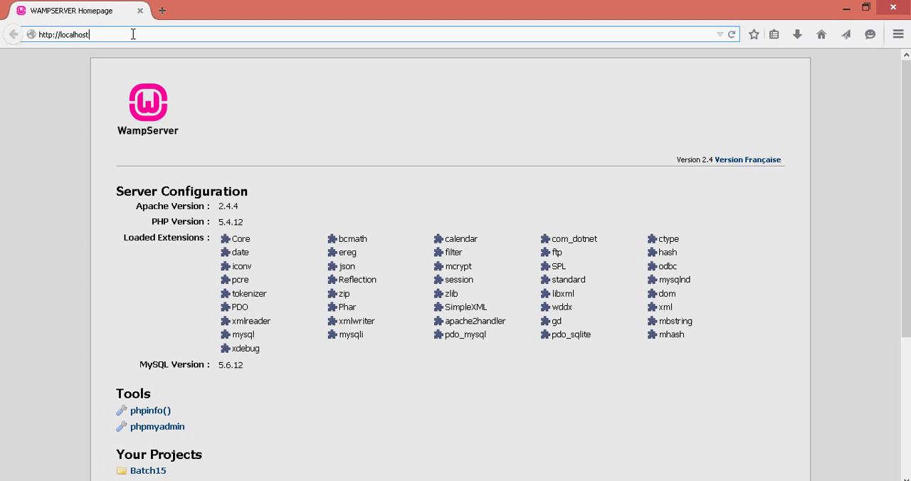
pyautogui.write(':80')
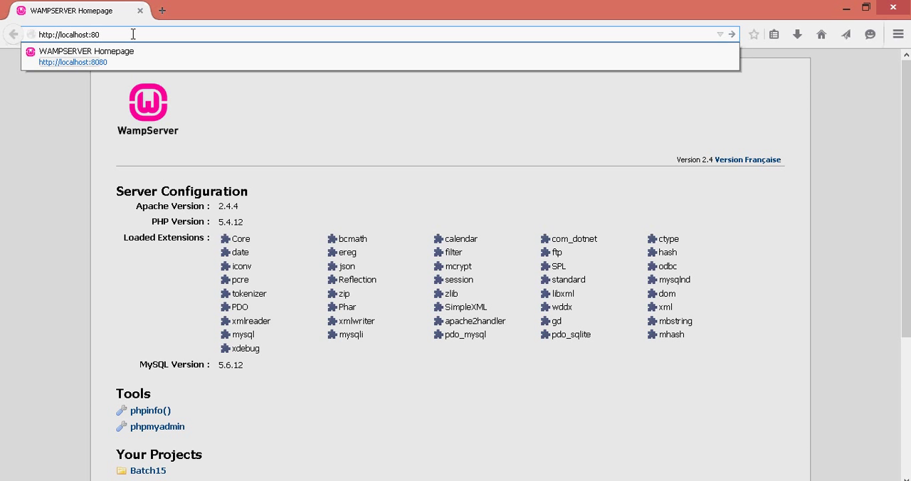
pyautogui.press('Return')
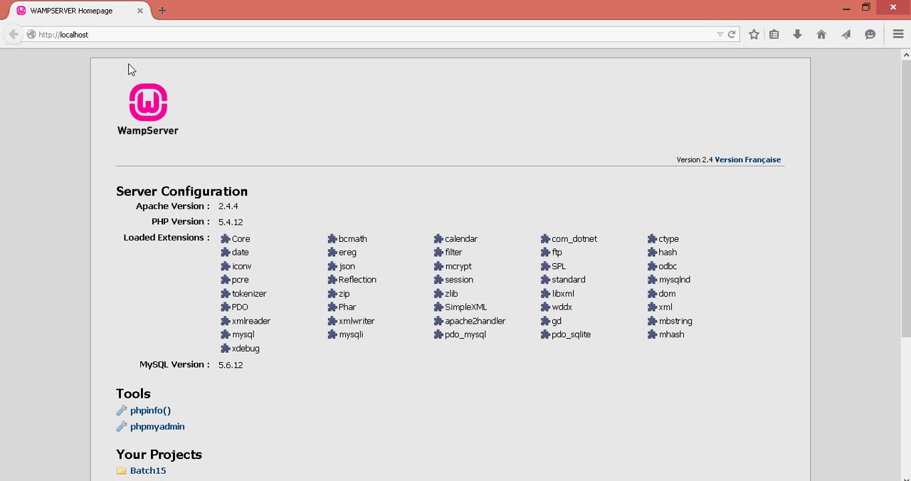
# Close Firefox and open httpd.conf from WampServer's Apache menu.
pyautogui.click(899, 11)
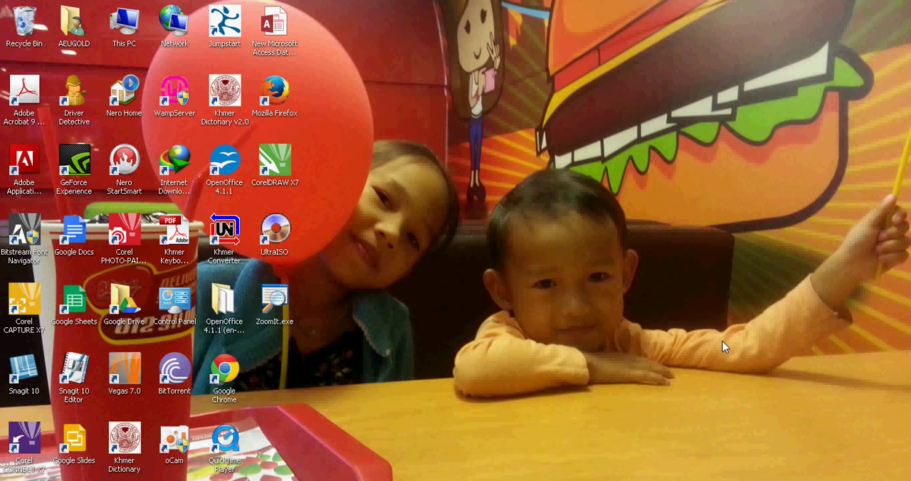
pyautogui.click(761, 480)
pyautogui.click(747, 409)
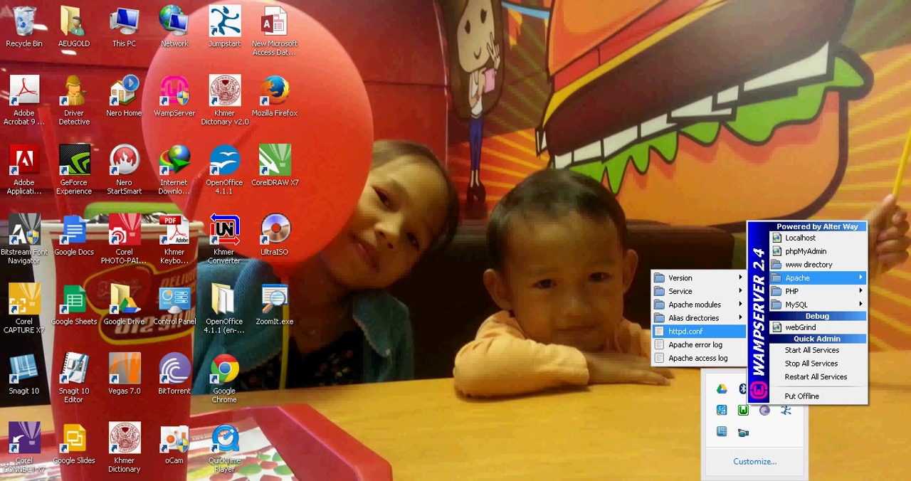
pyautogui.click(706, 333)
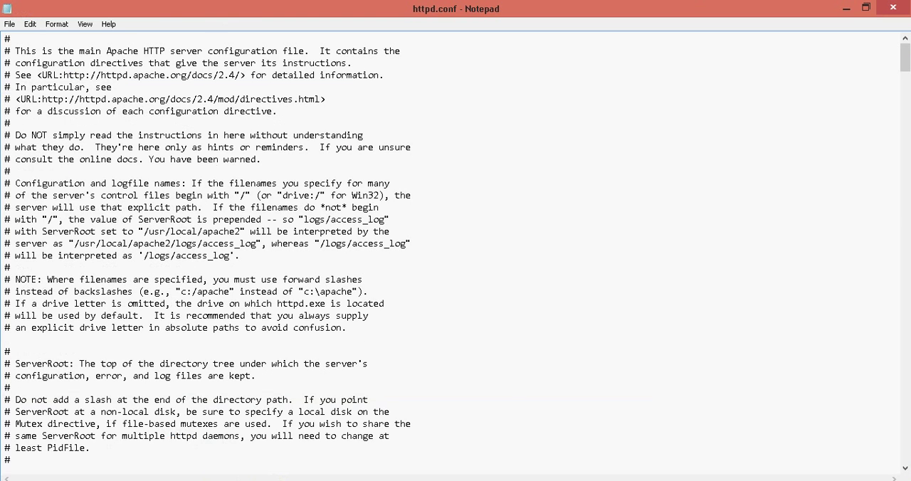
pyautogui.scroll(-2, 455, 249)
pyautogui.scroll(-2, 456, 249)
pyautogui.scroll(-1, 456, 249)
pyautogui.scroll(-1, 455, 249)
pyautogui.scroll(-1, 456, 249)
pyautogui.scroll(-2, 455, 249)
pyautogui.scroll(-2, 456, 249)
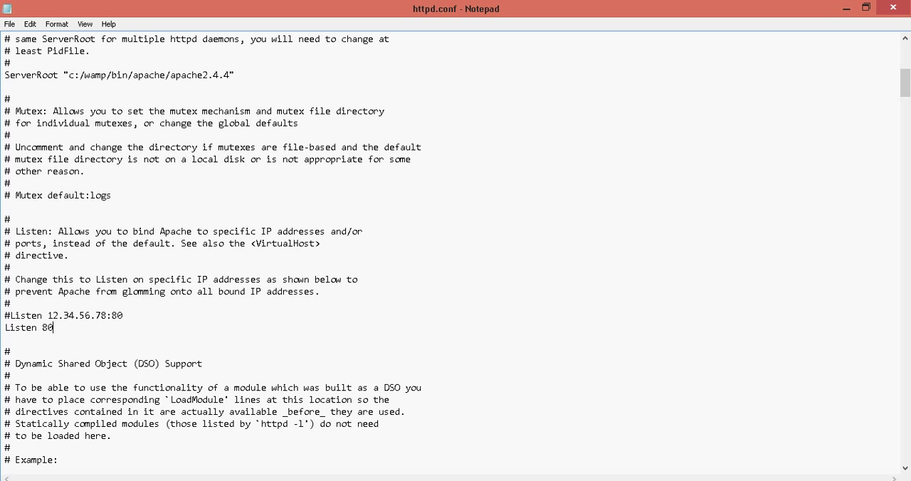
pyautogui.write('80')
# Select the example IP 12.34.56.78, then return to the end of Listen 8080.
pyautogui.moveTo(47, 315); pyautogui.dragTo(107, 315)
pyautogui.press('Down')
pyautogui.scroll(-2, 455, 249)
pyautogui.scroll(-6, 456, 249)
pyautogui.scroll(-3, 455, 249)
pyautogui.scroll(-4, 455, 249)
pyautogui.scroll(-8, 455, 249)
pyautogui.scroll(-4, 455, 249)
pyautogui.scroll(-9, 456, 249)
pyautogui.scroll(-4, 456, 249)
pyautogui.scroll(-3, 455, 249)
pyautogui.scroll(-2, 456, 249)
pyautogui.scroll(-3, 456, 249)
pyautogui.scroll(-3, 456, 249)
pyautogui.scroll(-3, 455, 249)
pyautogui.scroll(-3, 455, 249)
pyautogui.scroll(-2, 456, 250)
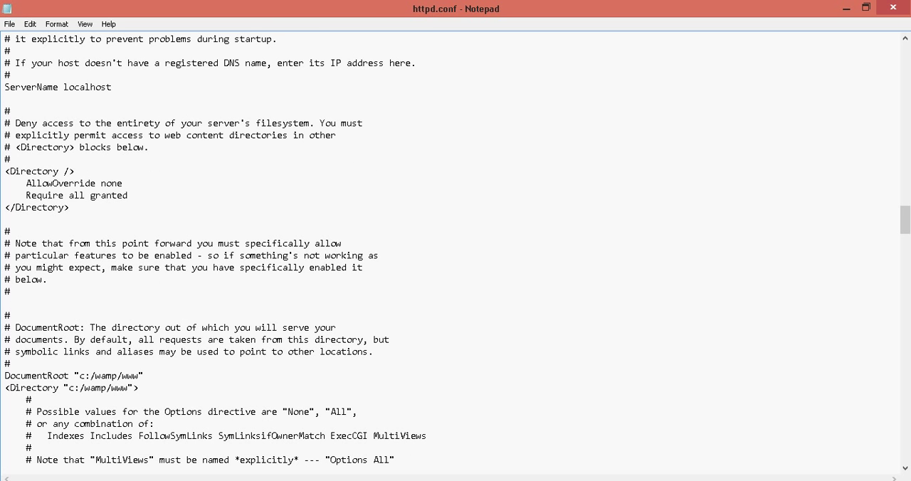
pyautogui.scroll(2, 456, 249)
pyautogui.write(':')
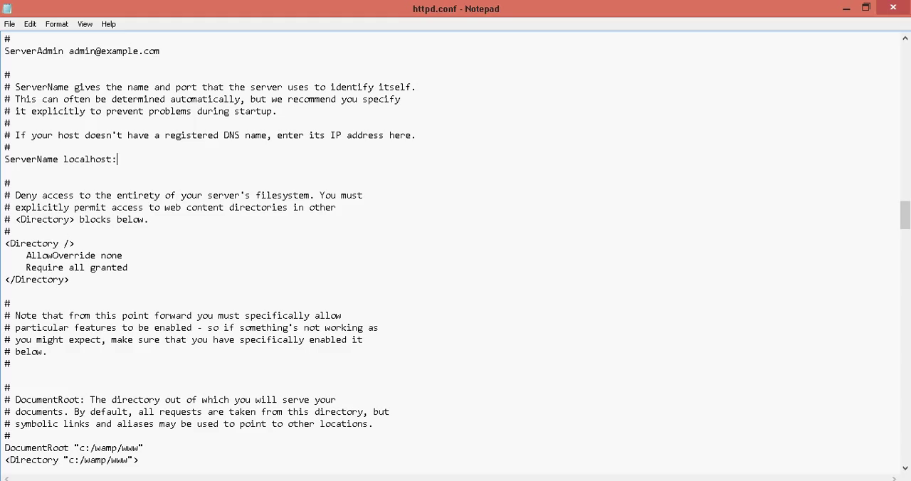
pyautogui.write('8080')
# Check that the ServerName line now reads localhost:8080.
pyautogui.hotkey('shift', 'Right')
pyautogui.hotkey('shift', 'Right')
pyautogui.hotkey('shift', 'Right')
pyautogui.hotkey('shift', 'Right')
pyautogui.hotkey('shift', 'Right')
pyautogui.hotkey('shift', 'Right')
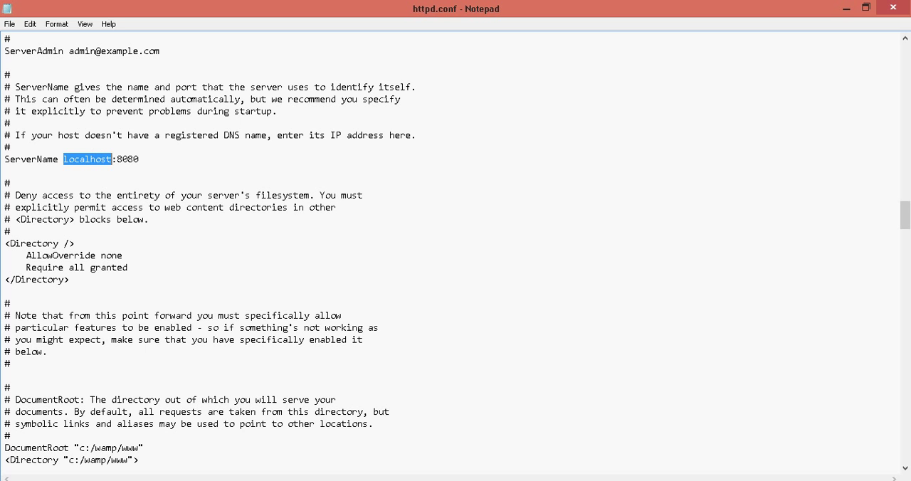
pyautogui.press('End')
pyautogui.hotkey('shift', 'Left')
pyautogui.hotkey('shift', 'Left')
pyautogui.hotkey('shift', 'Left')
pyautogui.hotkey('shift', 'Left')
pyautogui.hotkey('shift', 'Left')
pyautogui.hotkey('shift', 'Right')
pyautogui.press('End')
pyautogui.hotkey('shift', 'Left')
pyautogui.hotkey('shift', 'Left')
pyautogui.hotkey('shift', 'Left')
pyautogui.hotkey('shift', 'Left')
pyautogui.hotkey('shift', 'Left')
pyautogui.hotkey('shift', 'Left')
pyautogui.scroll(4, 455, 249)
pyautogui.scroll(3, 456, 249)
pyautogui.scroll(3, 455, 249)
pyautogui.scroll(3, 456, 249)
pyautogui.scroll(1, 456, 249)
pyautogui.scroll(8, 456, 249)
pyautogui.scroll(8, 456, 249)
pyautogui.scroll(5, 455, 249)
pyautogui.scroll(9, 456, 249)
pyautogui.scroll(7, 456, 249)
pyautogui.scroll(2, 455, 249)
# Review the Listen 8080 line, then save httpd.conf and close Notepad.
pyautogui.hotkey('shift', 'Home')
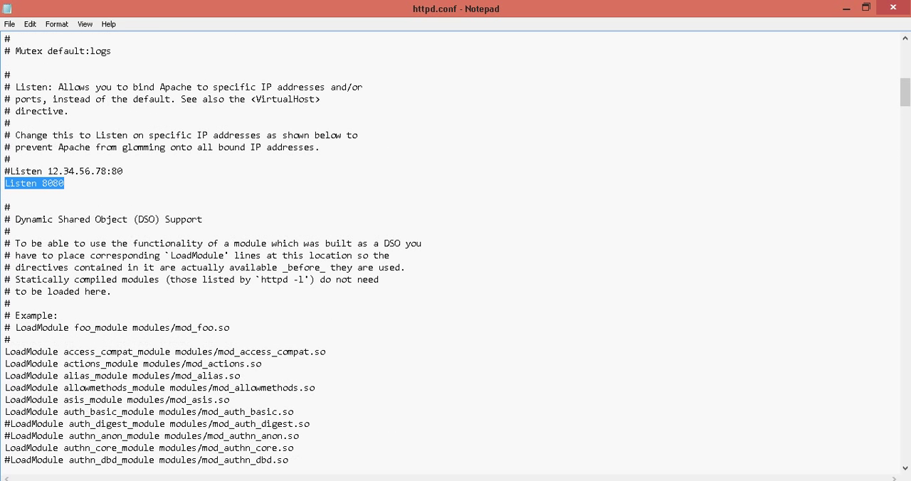
pyautogui.click(9, 23)
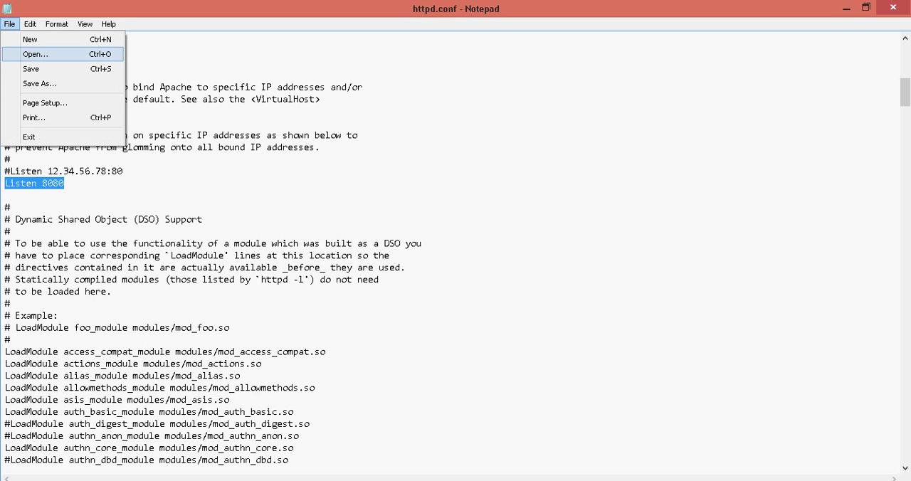
pyautogui.click(28, 68)
pyautogui.hotkey('alt', 'F4')
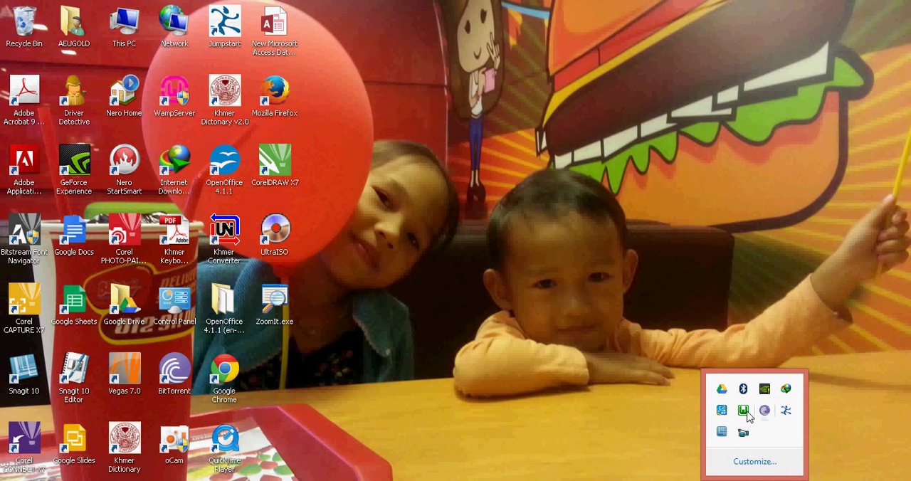
# Restart all WampServer services from the tray menu so Apache picks up port 8080.
pyautogui.click(574, 271)
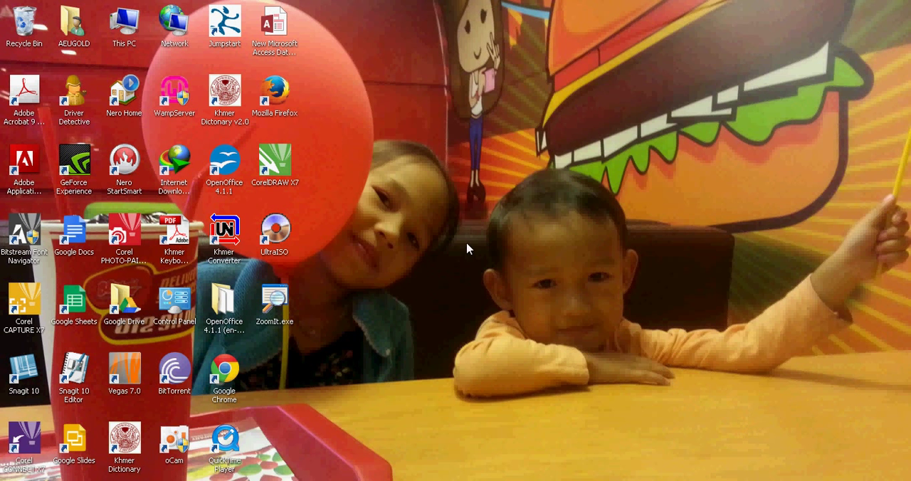
pyautogui.click(755, 480)
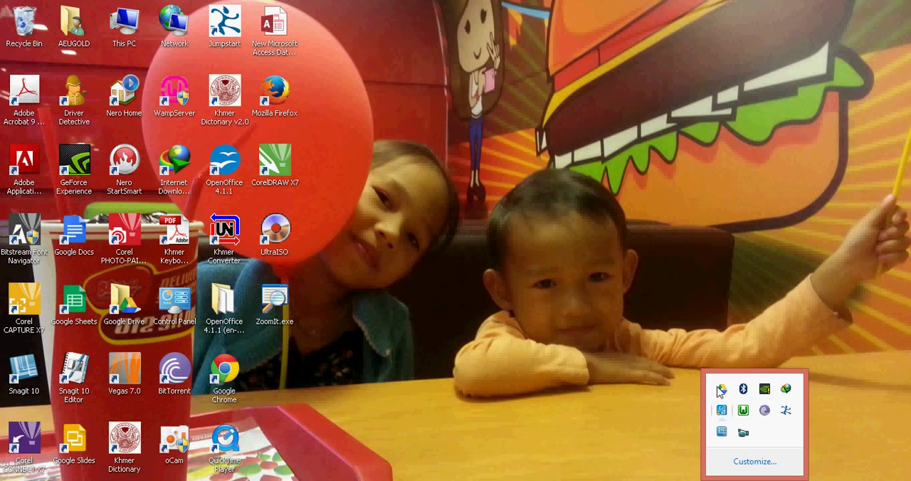
pyautogui.click(743, 411)
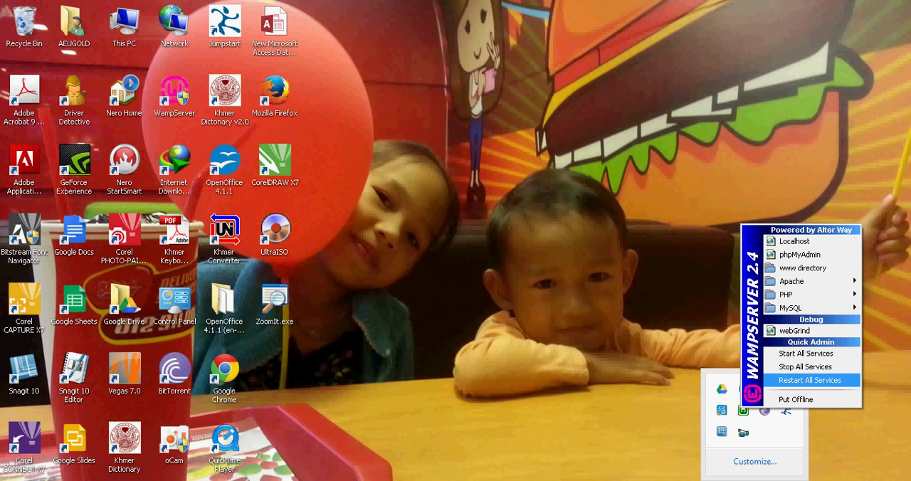
pyautogui.click(809, 380)
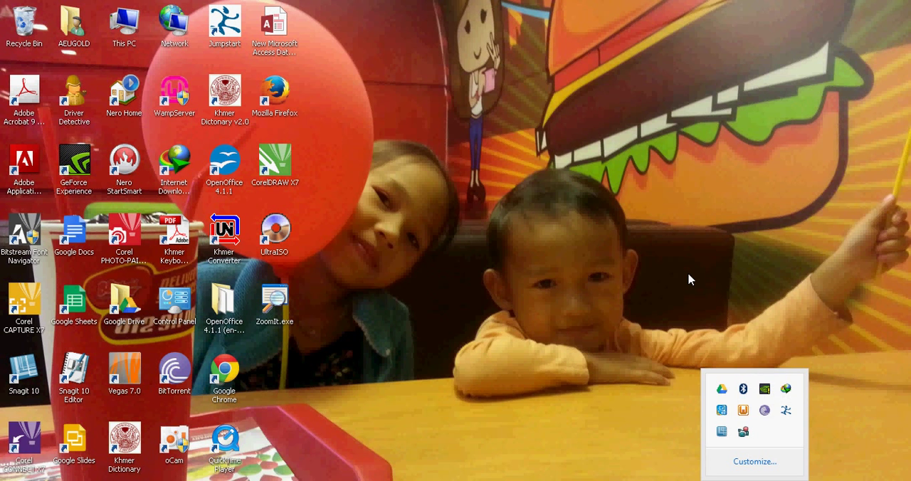
# Launch the Localhost homepage from the WampServer tray menu.
pyautogui.click(689, 280)
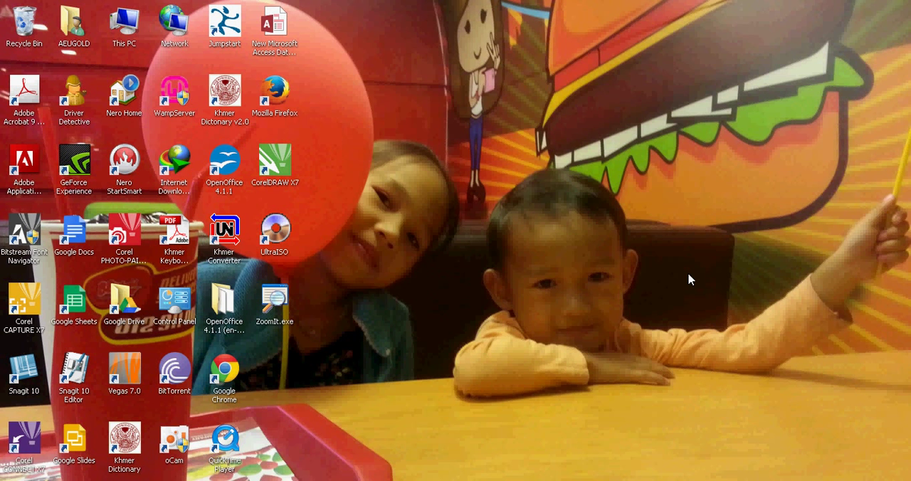
pyautogui.click(754, 480)
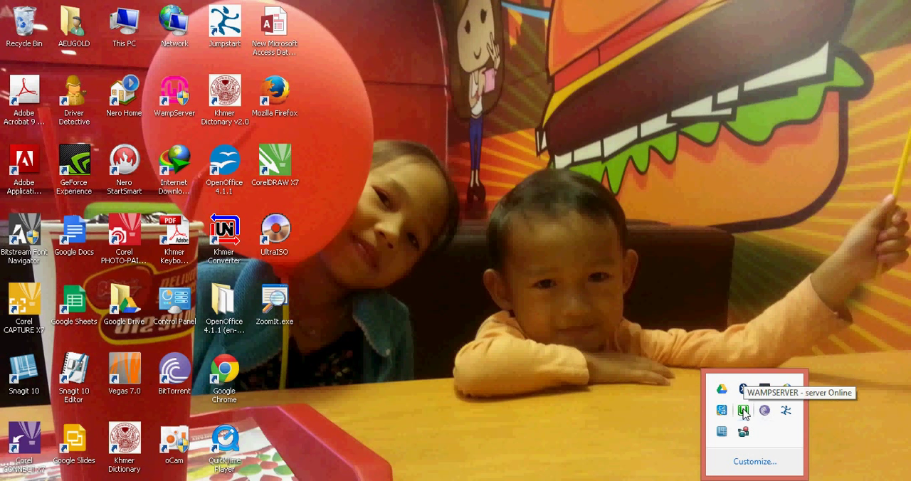
pyautogui.click(744, 413)
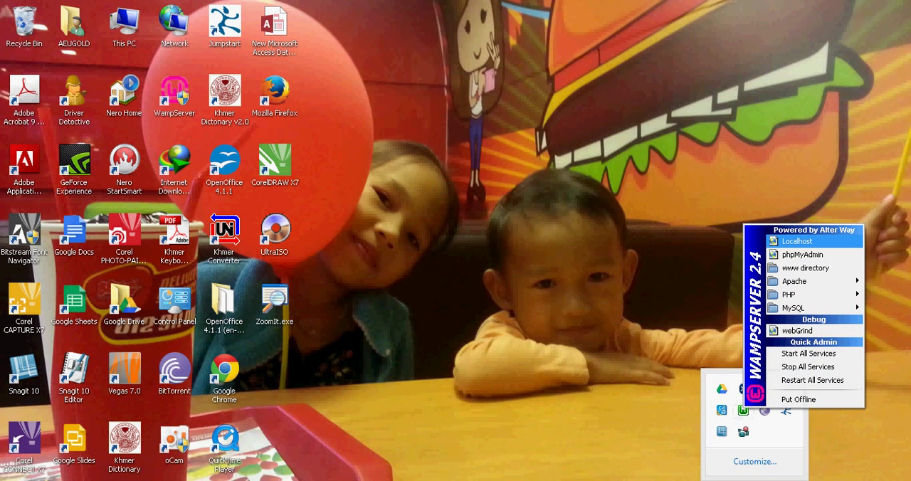
pyautogui.click(798, 241)
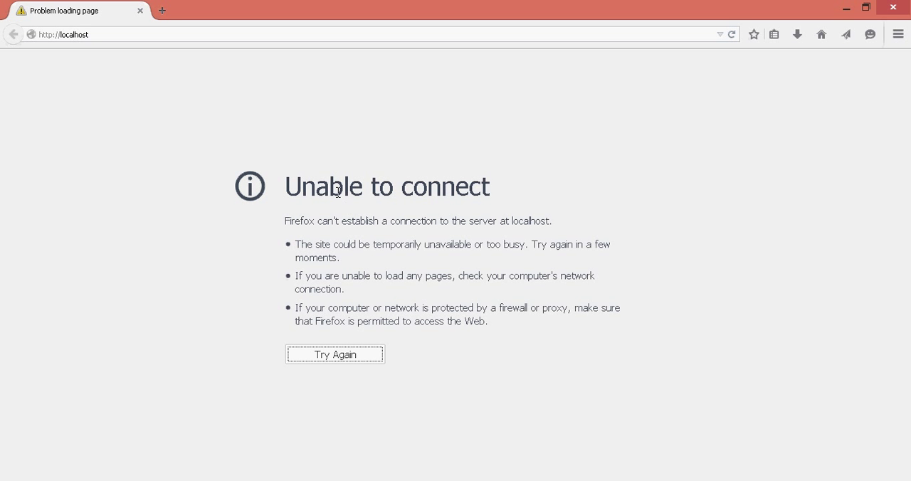
# Change the address to localhost:8080 and load the suggested WampServer homepage.
pyautogui.click(148, 32)
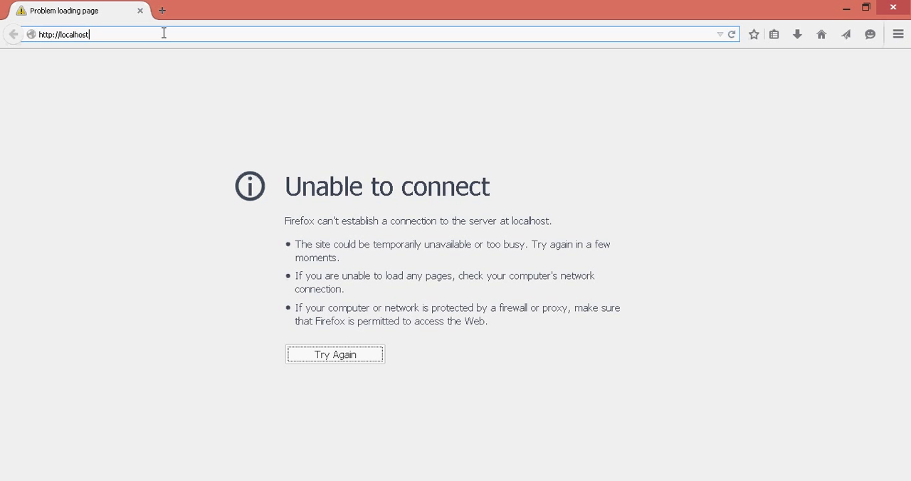
pyautogui.write(':8080')
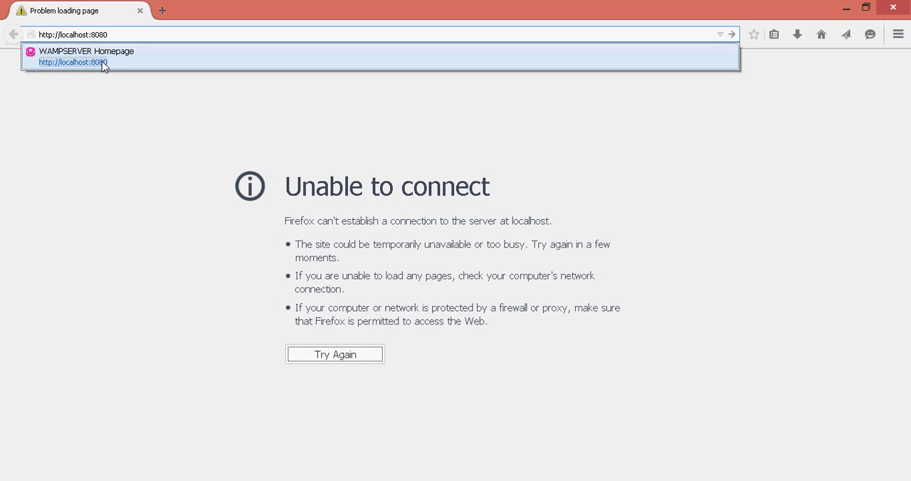
pyautogui.click(102, 61)
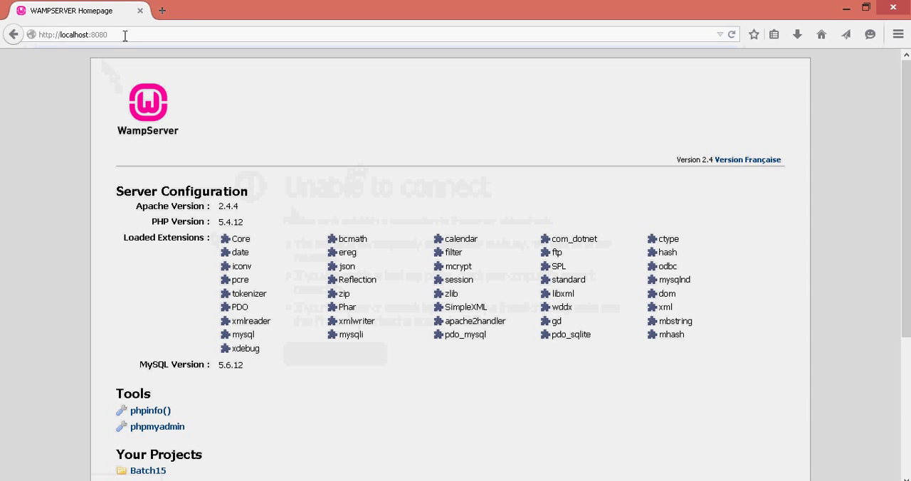
pyautogui.click(117, 33)
pyautogui.click(120, 33)
pyautogui.moveTo(113, 34); pyautogui.dragTo(3, 34)
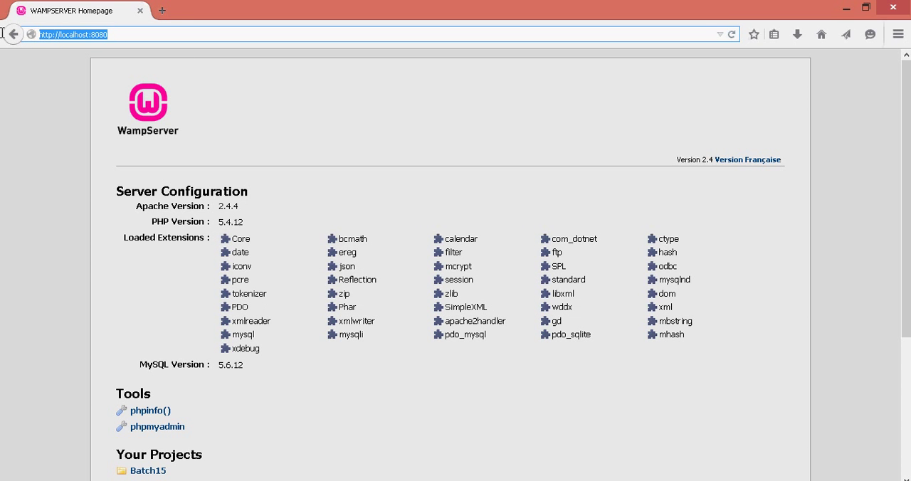
pyautogui.click(124, 33)
pyautogui.moveTo(169, 35); pyautogui.dragTo(14, 37)
pyautogui.click(136, 34)
pyautogui.moveTo(141, 35); pyautogui.dragTo(11, 31)
pyautogui.click(146, 35)
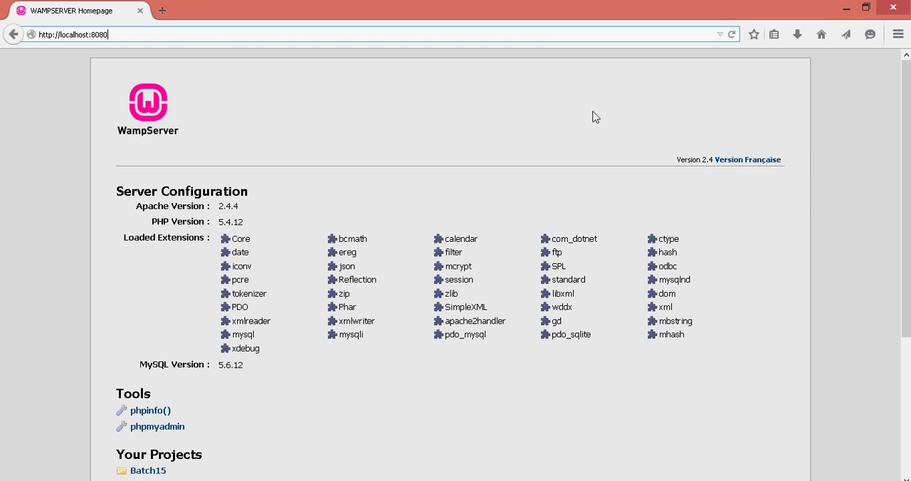
# Close the Firefox window, leaving the Windows desktop clear.
pyautogui.click(896, 8)
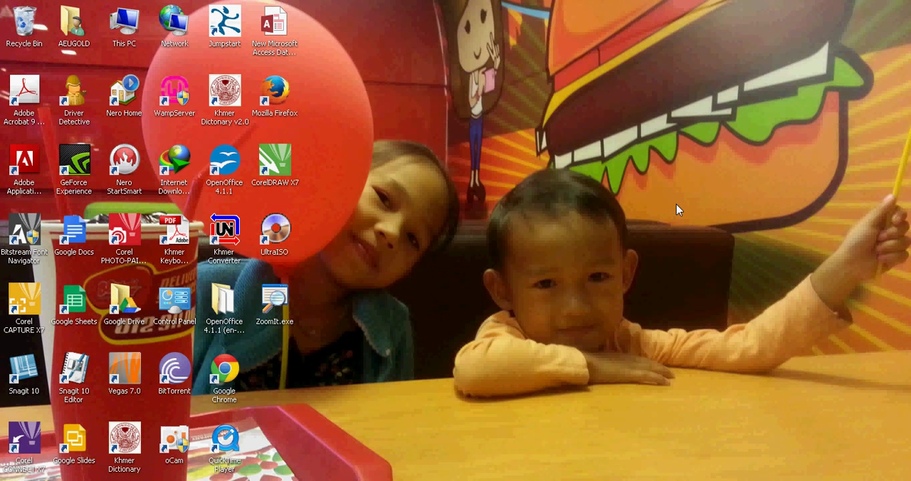